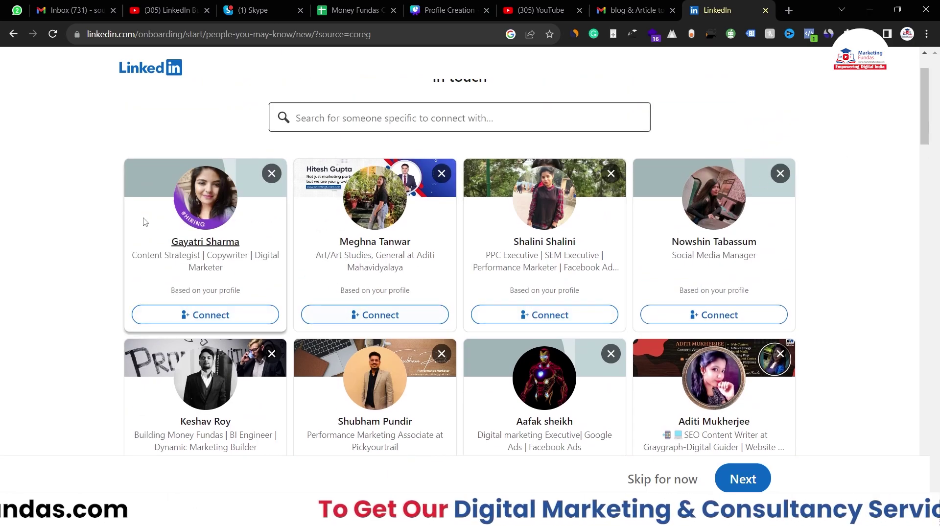
Scroll past the suggested people cards and skip them without sending any connection requests.
scroll(815, 286, "down", 3)
scroll(814, 286, "down", 2)
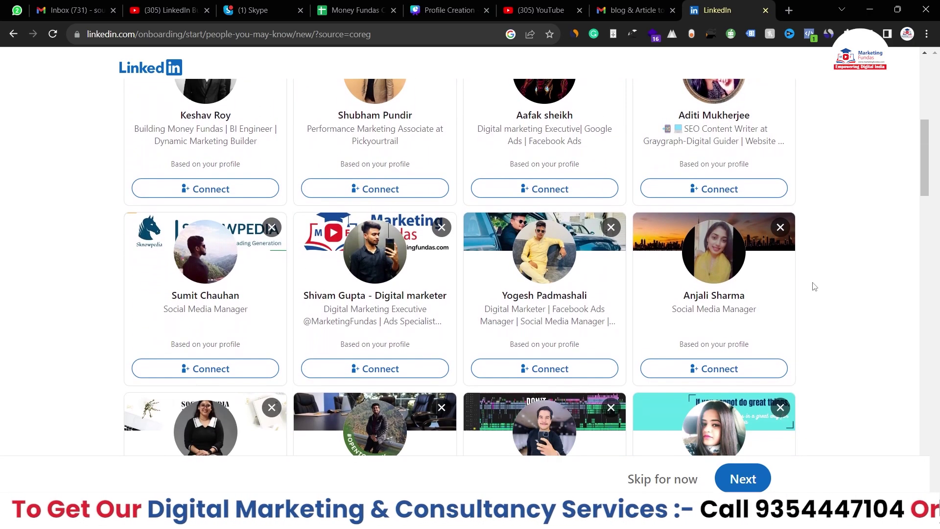
scroll(814, 286, "down", 3)
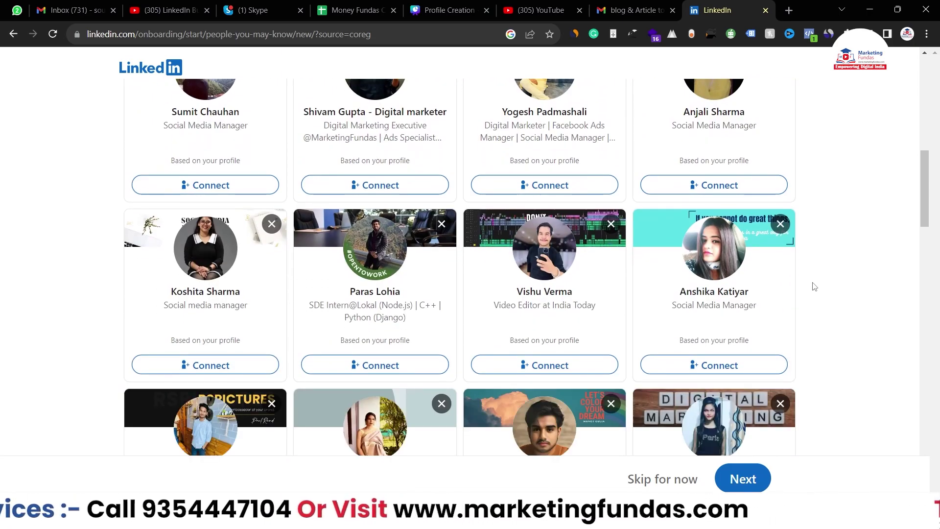
scroll(814, 287, "down", 3)
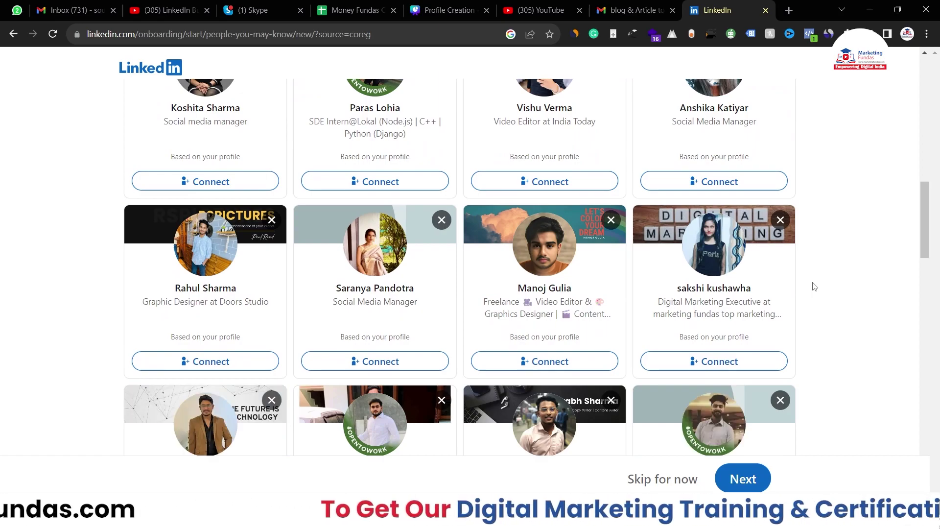
scroll(815, 286, "down", 7)
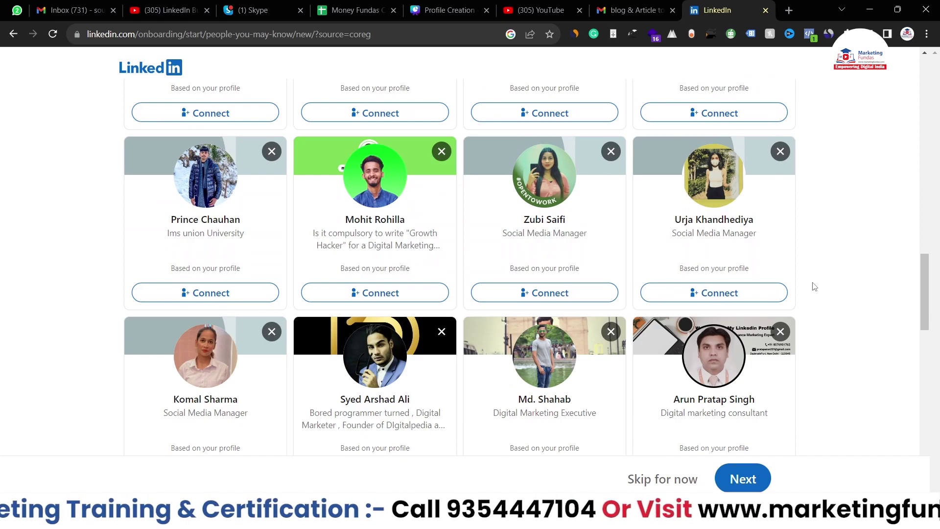
scroll(815, 286, "down", 2)
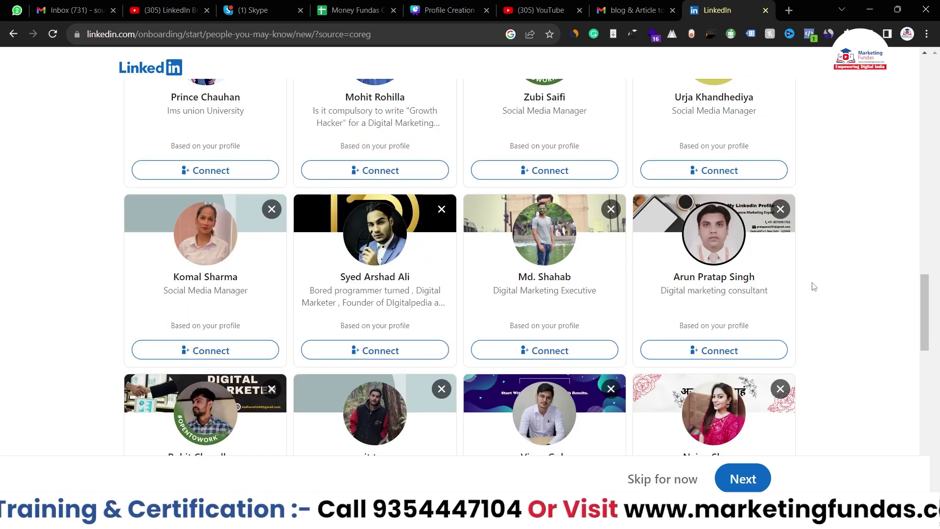
left_click(662, 480)
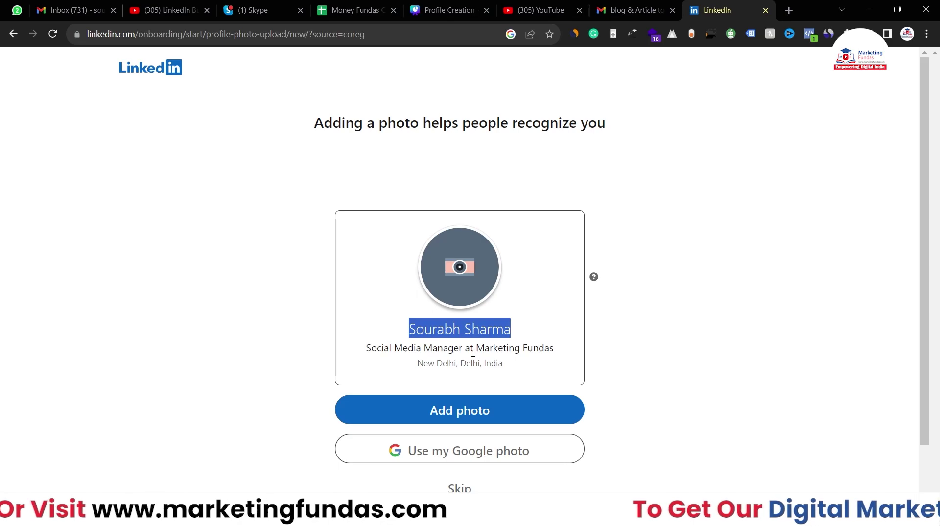
Review the profile card on the photo step, highlighting the company name in the headline.
left_click_drag(477, 348, 557, 352)
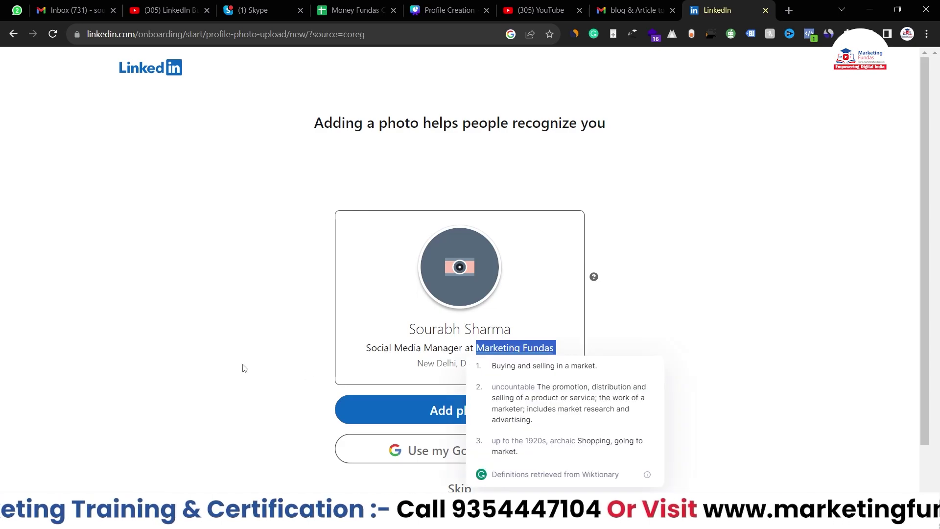
scroll(243, 368, "down", 1)
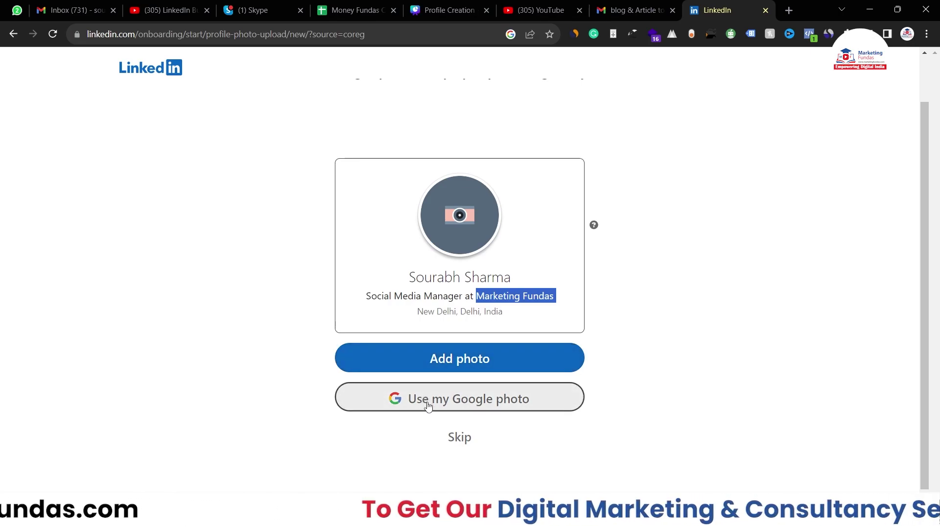
scroll(429, 407, "up", 1)
scroll(416, 402, "down", 1)
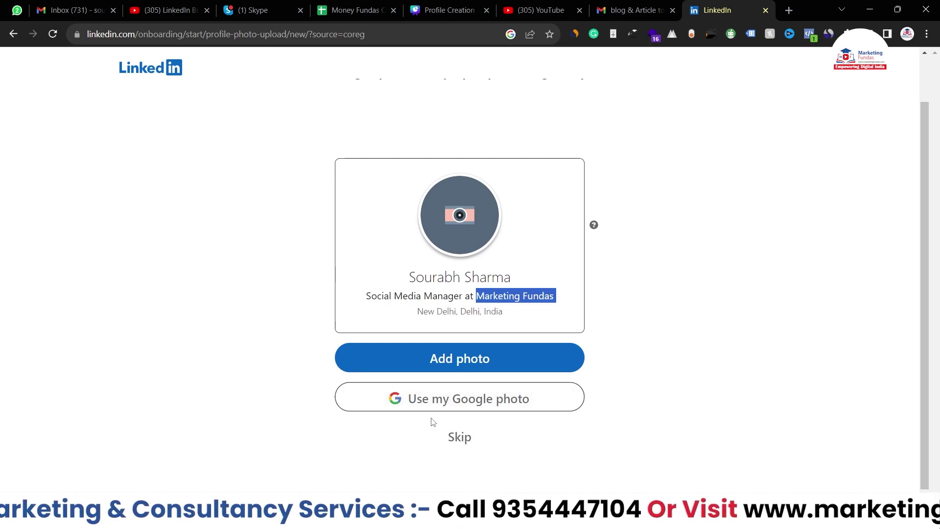
scroll(572, 330, "up", 1)
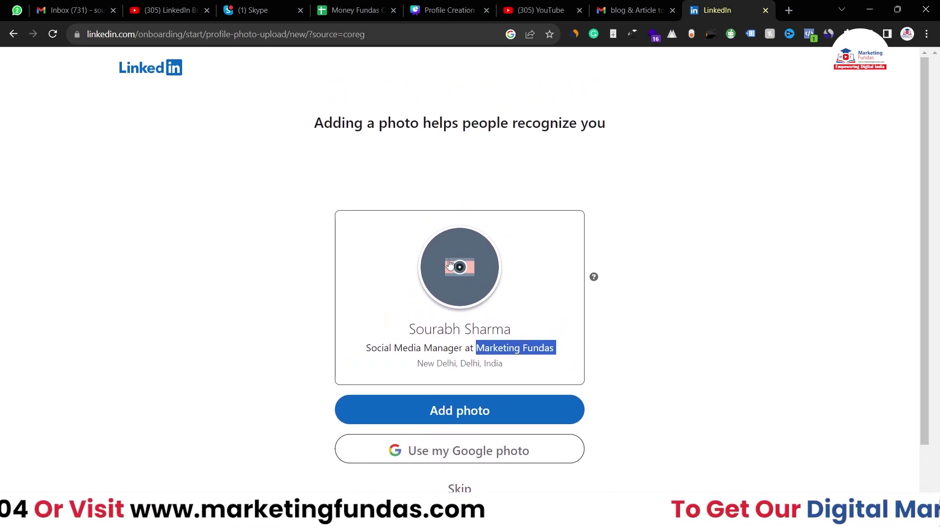
Upload 'Blue and Black Modern Professional LinkedIn Profile Picture (1)' from Downloads as the profile photo.
left_click(460, 410)
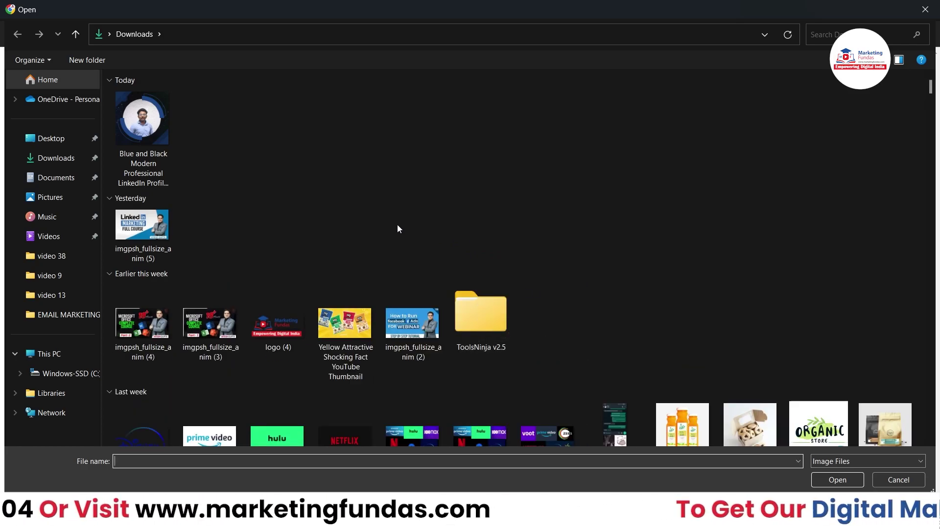
left_click(151, 131)
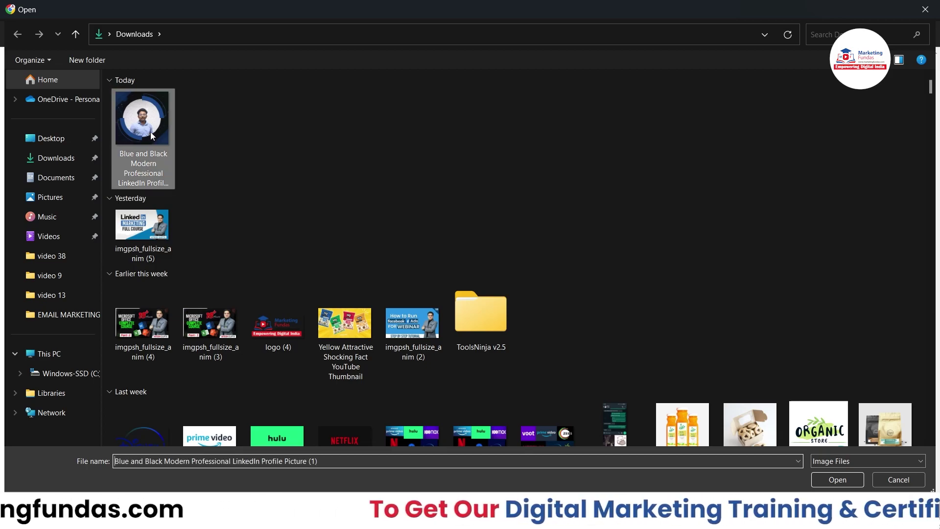
left_click(819, 474)
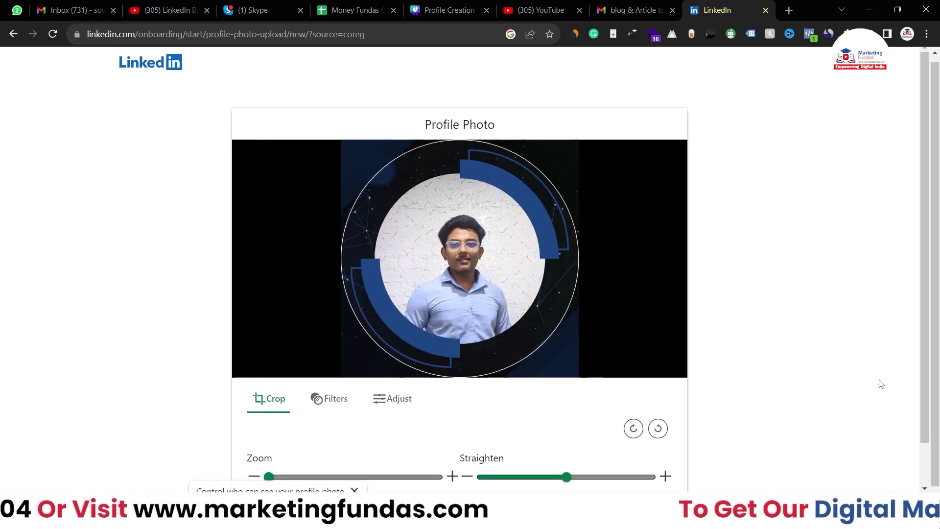
Save the picture in the Profile Photo editor and continue to the get-the-app step.
scroll(939, 428, "down", 1)
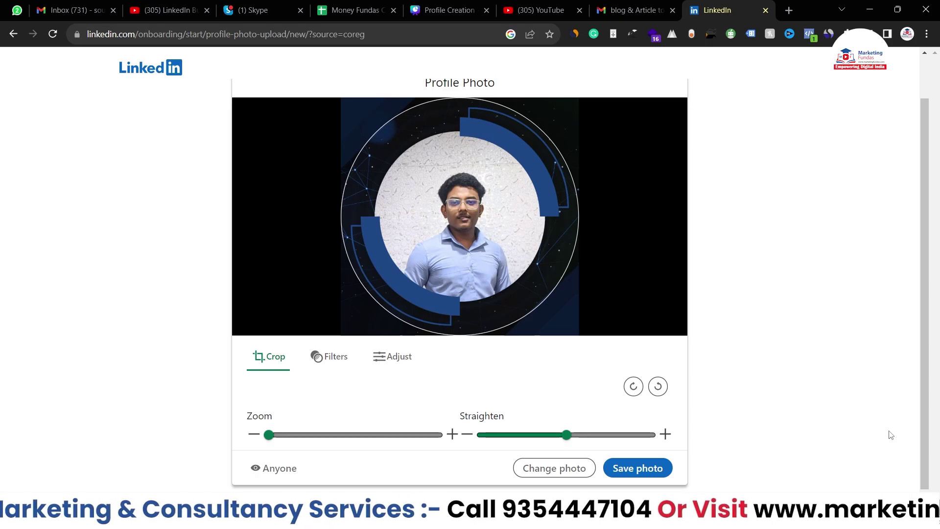
scroll(274, 350, "up", 1)
scroll(274, 349, "up", 1)
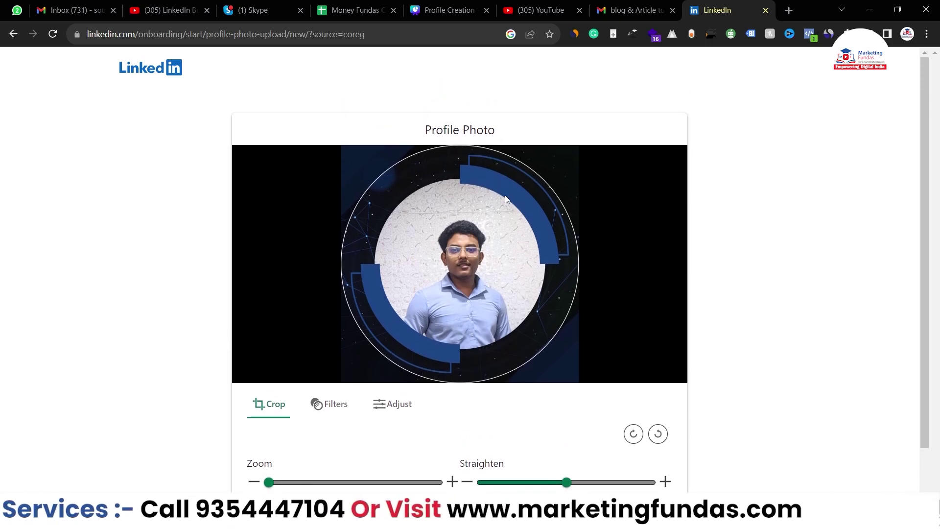
scroll(512, 274, "down", 2)
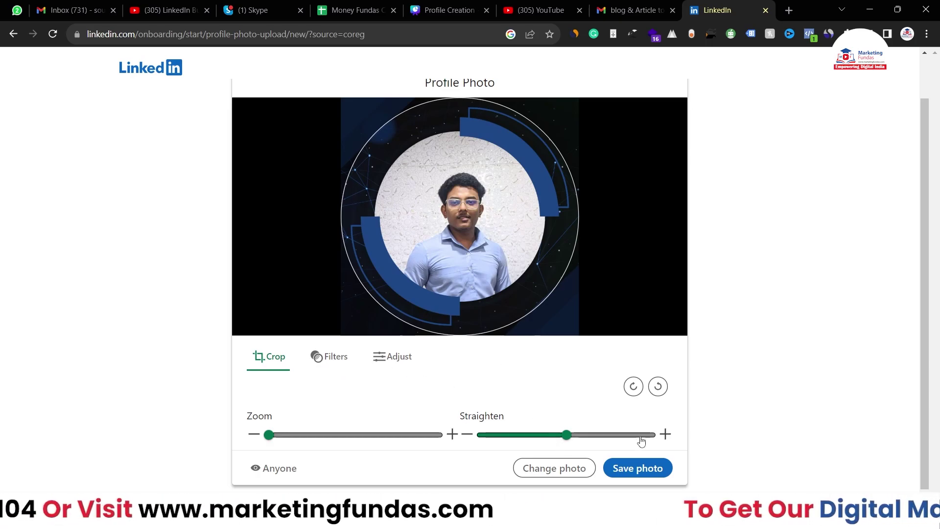
left_click(635, 472)
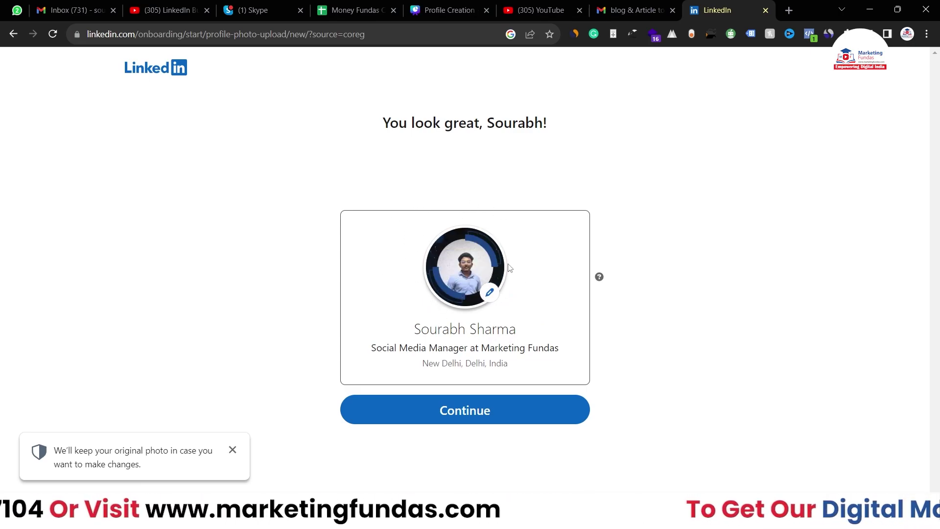
left_click(482, 417)
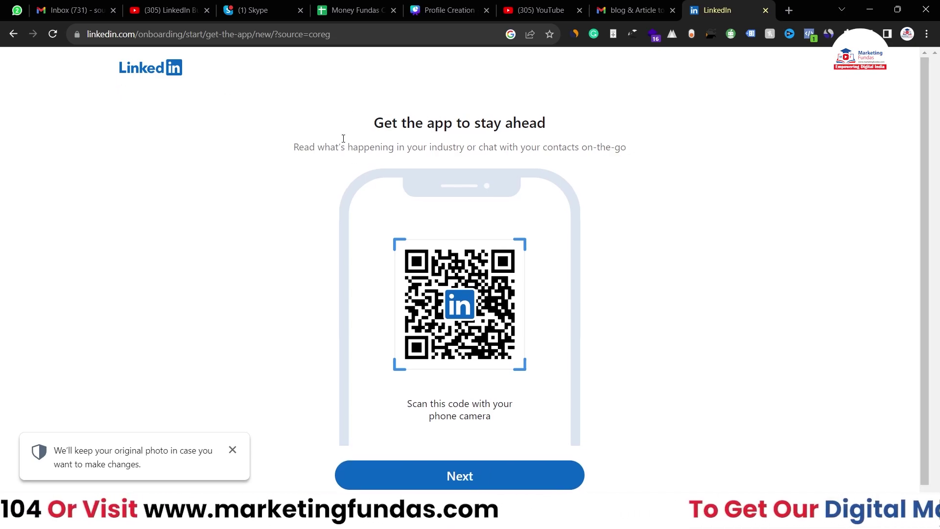
Move past the 'Get the app to stay ahead' QR code page without installing the app.
left_click_drag(347, 128, 567, 131)
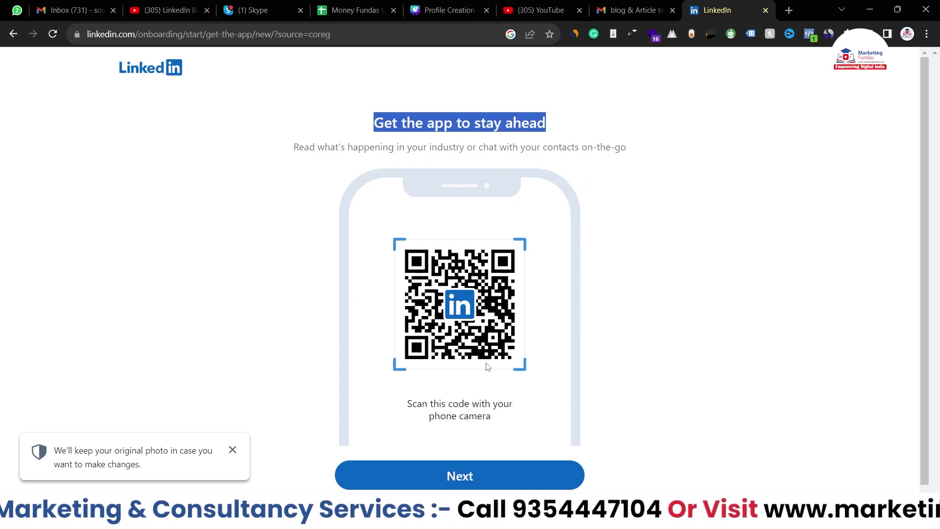
scroll(487, 365, "down", 1)
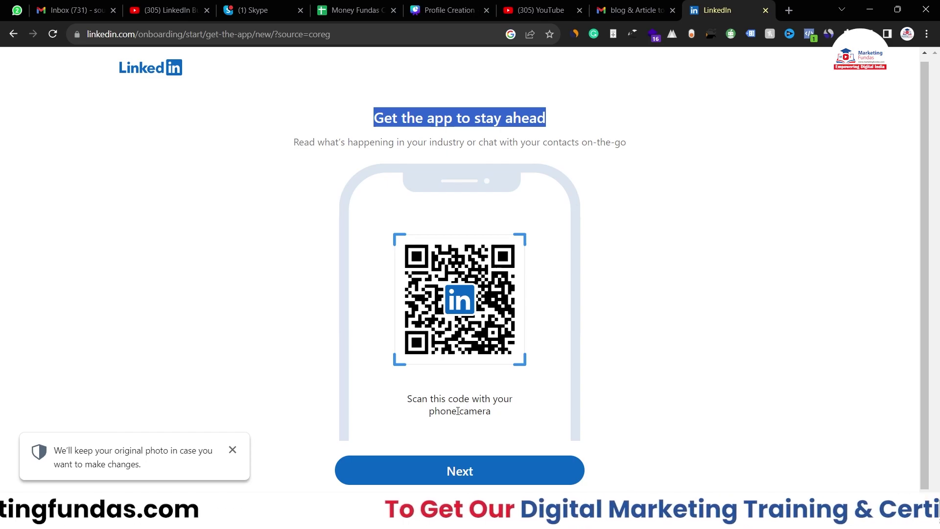
left_click(457, 469)
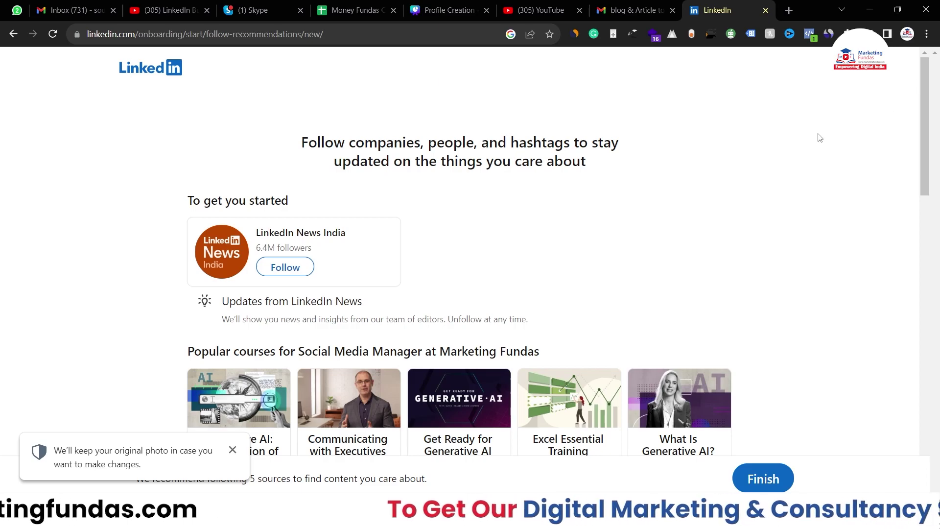
Browse the follow recommendations, including LinkedIn News India and popular courses.
scroll(741, 162, "down", 8)
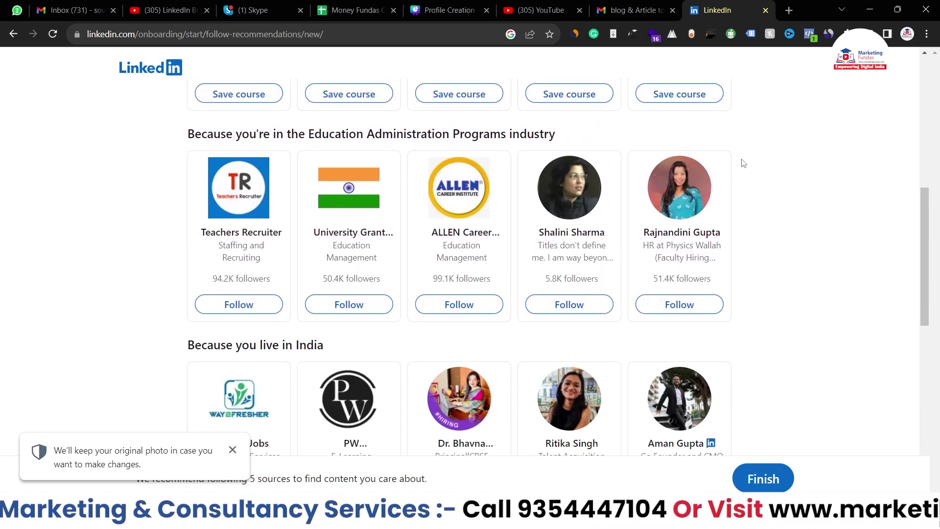
scroll(858, 192, "up", 3)
left_click_drag(924, 200, 926, 239)
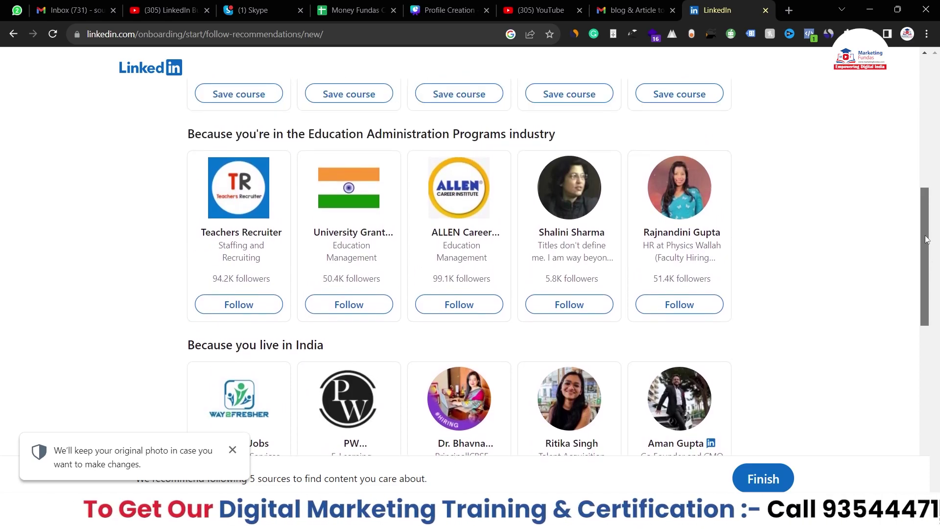
scroll(519, 242, "up", 5)
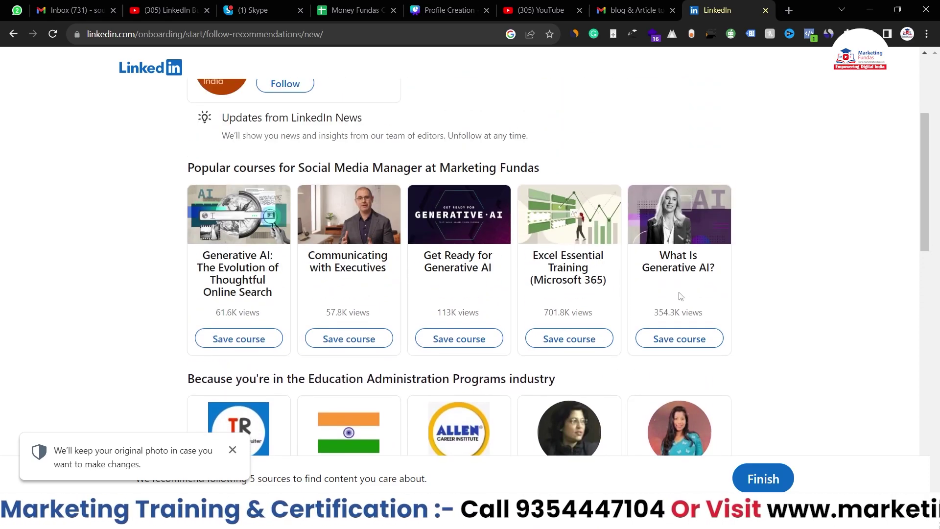
scroll(678, 297, "down", 12)
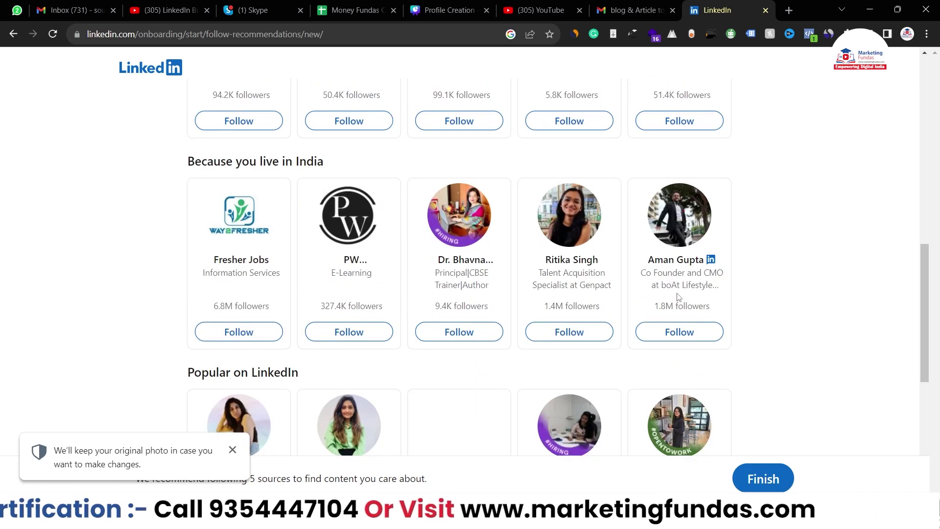
scroll(385, 242, "down", 2)
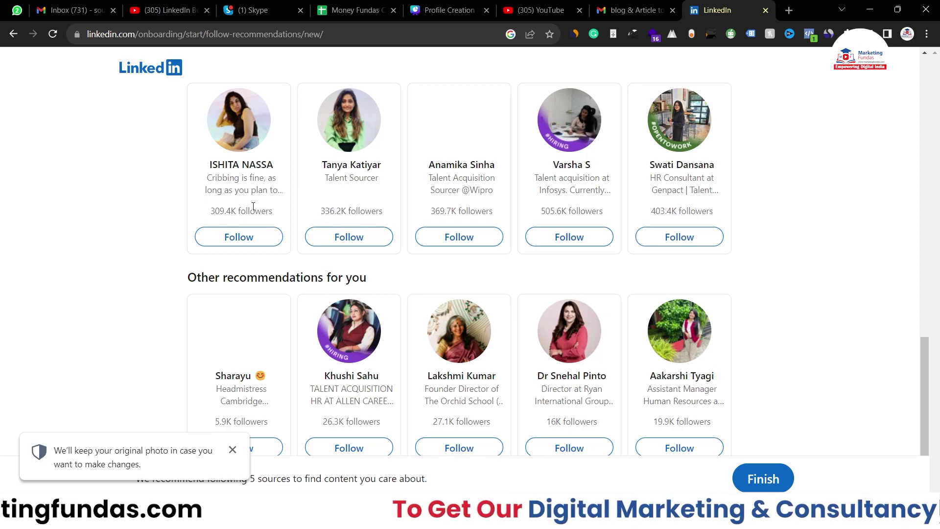
scroll(814, 287, "down", 1)
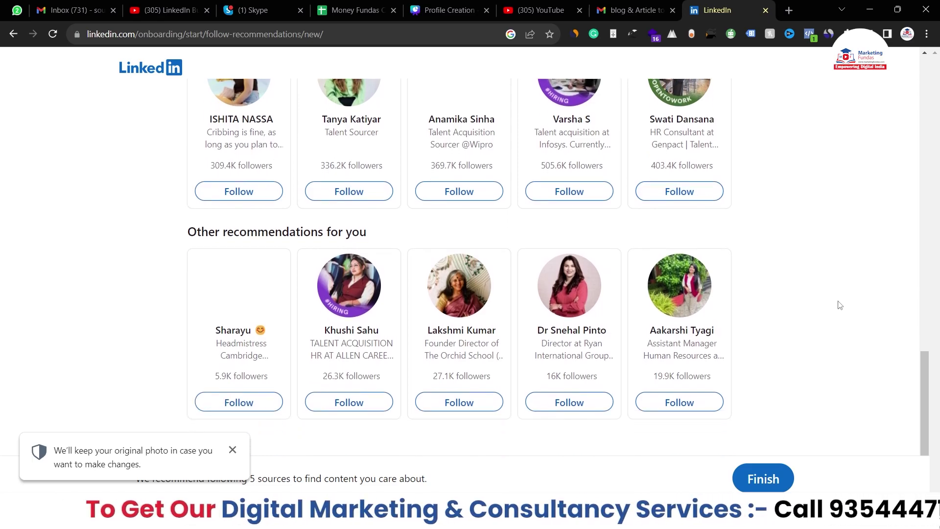
Dismiss the original-photo notice and finish onboarding to reach the home feed.
left_click(232, 450)
left_click(749, 484)
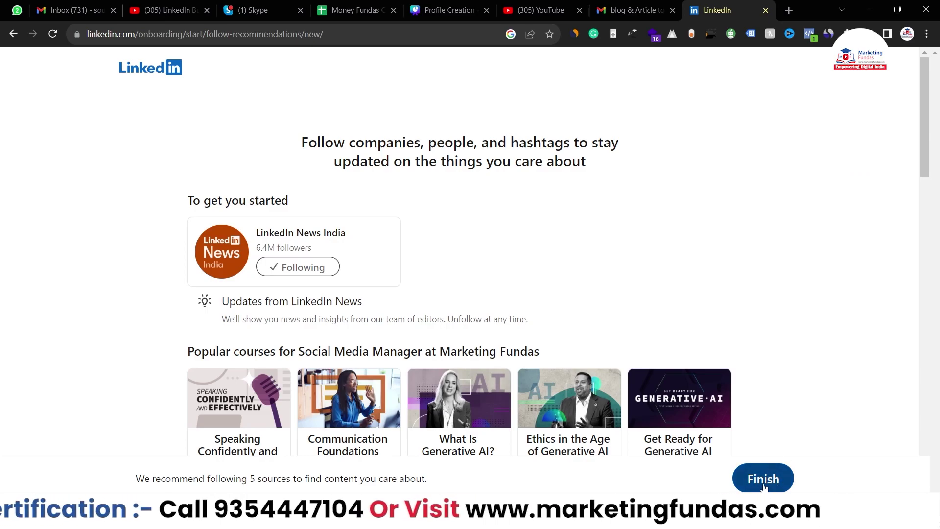
left_click(764, 483)
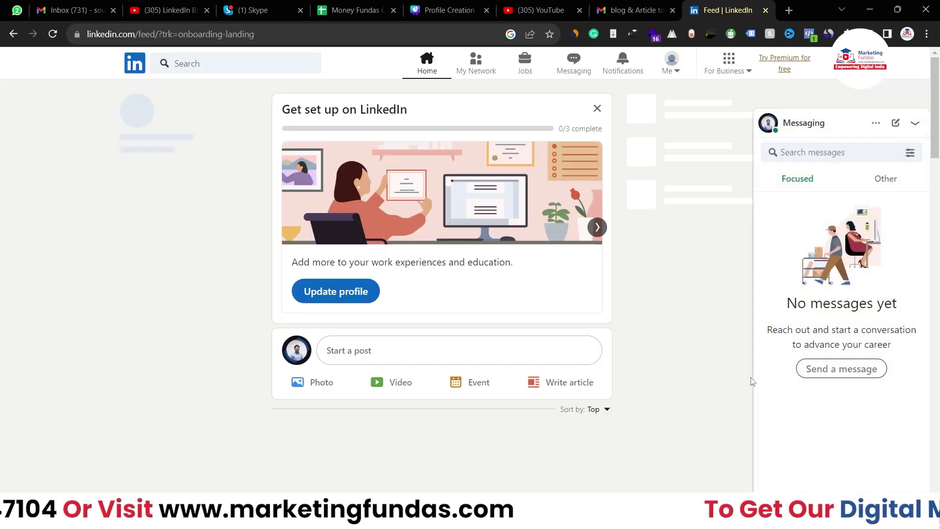